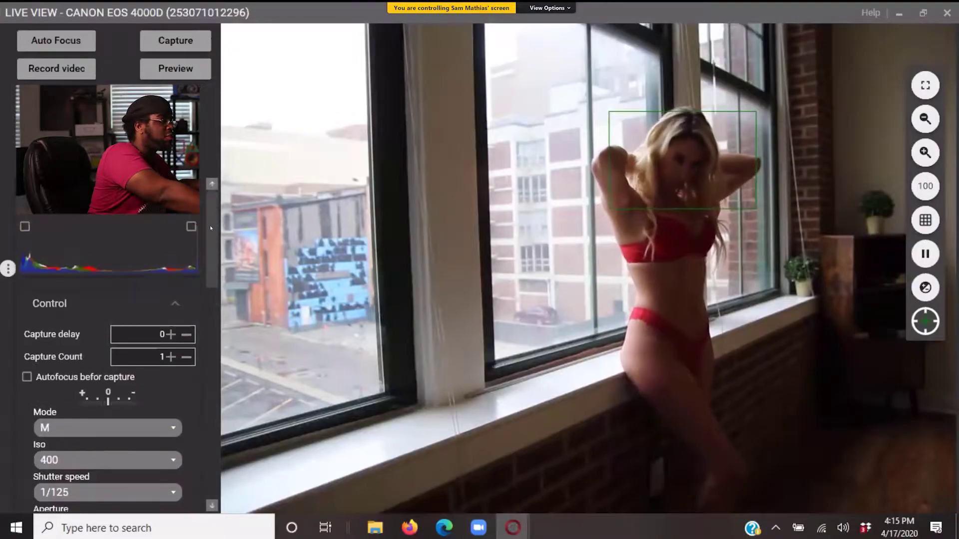
- Capture a shot of the model at the window, then move the AF point onto her head
scroll(212, 217, down, 12)
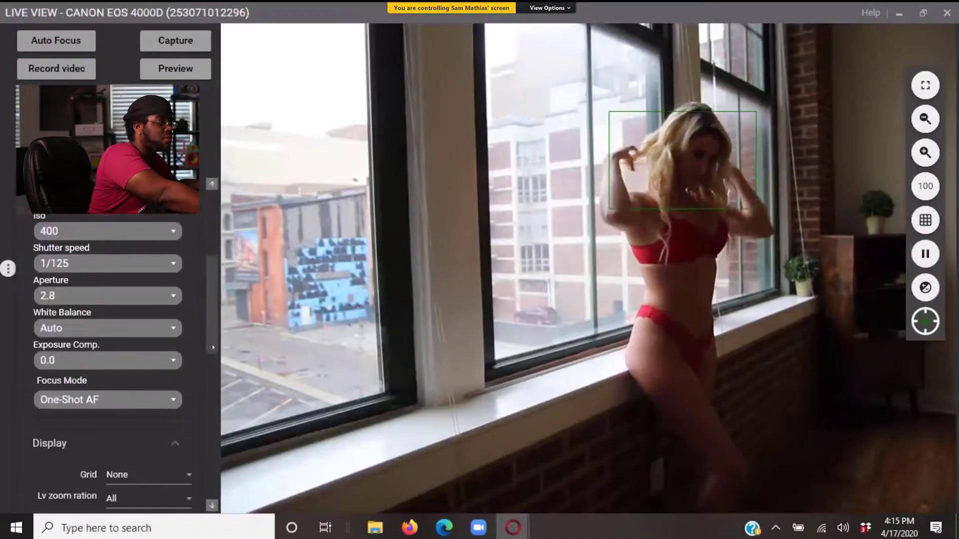
scroll(211, 184, up, 10)
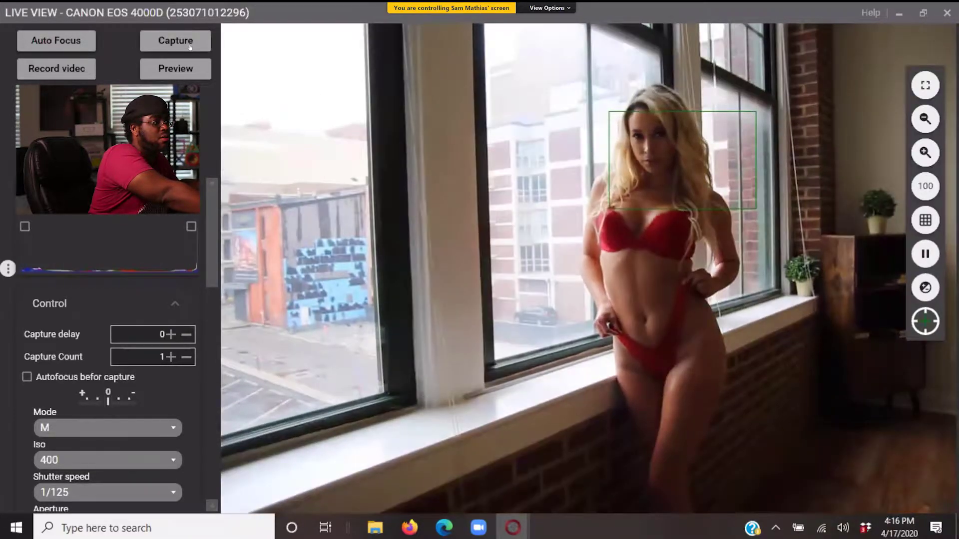
click(190, 46)
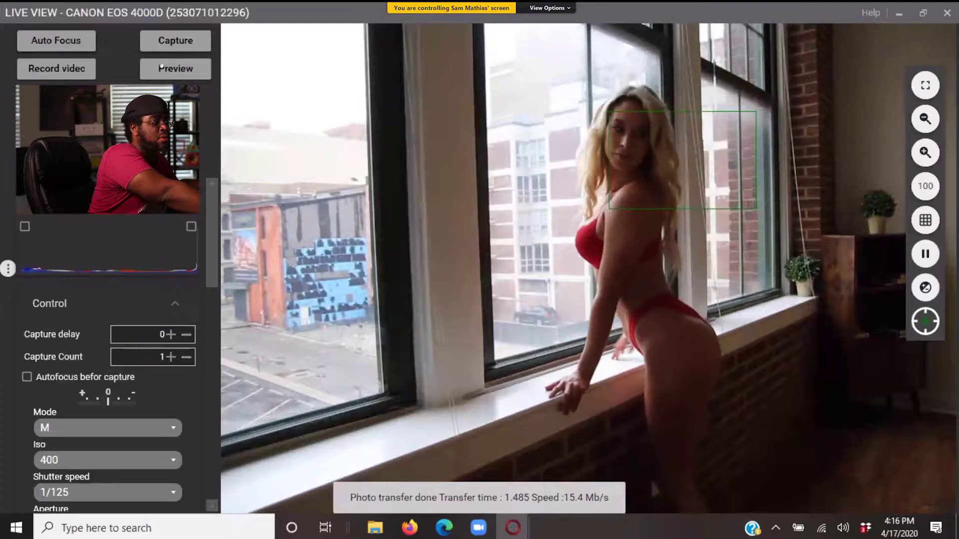
click(632, 171)
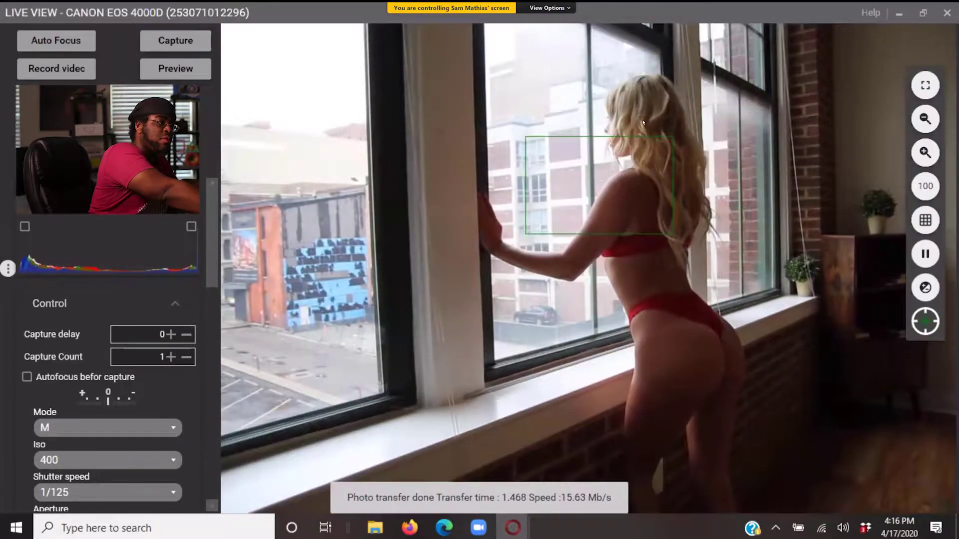
click(642, 121)
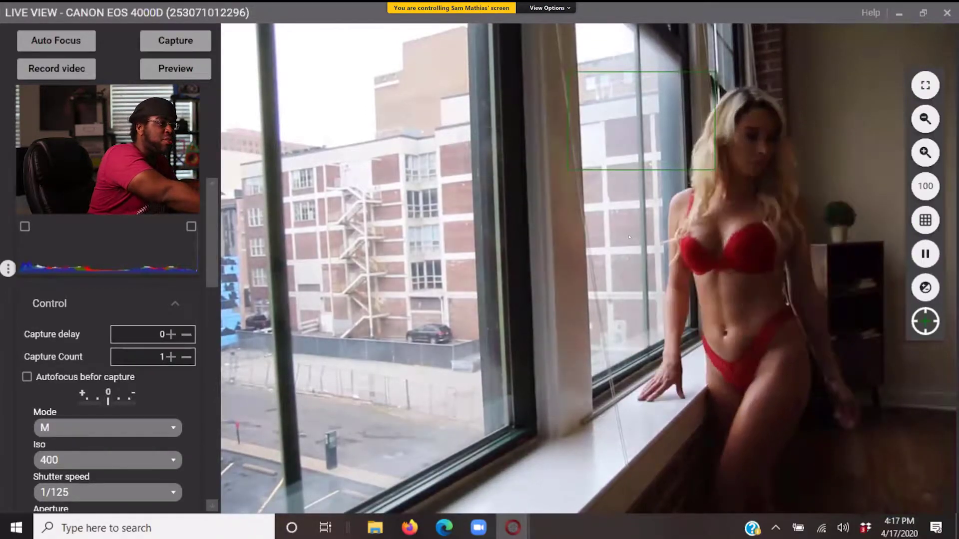
- Place the green AF rectangle on the model's face at the right-hand window
click(736, 164)
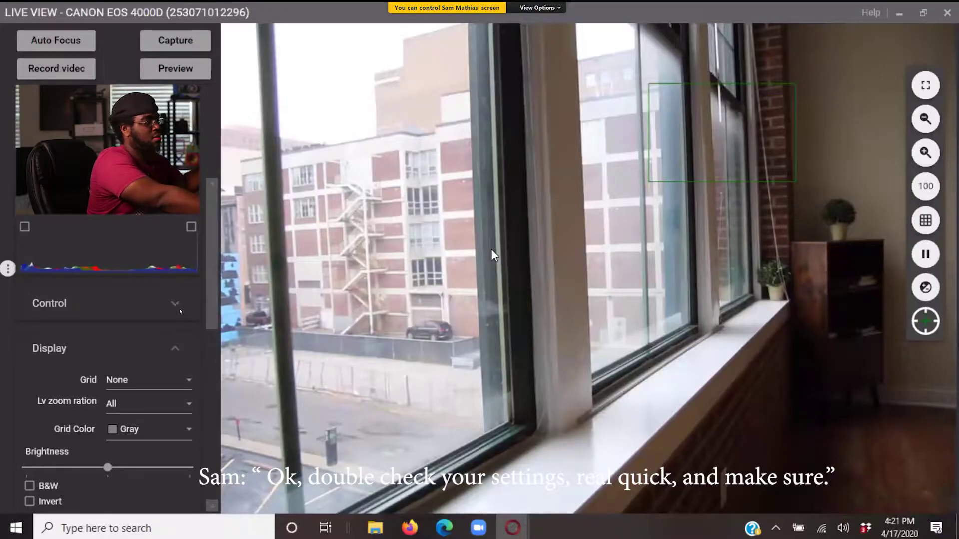
- Expand the camera Control section, focus on the model's face and capture her at the window
click(175, 304)
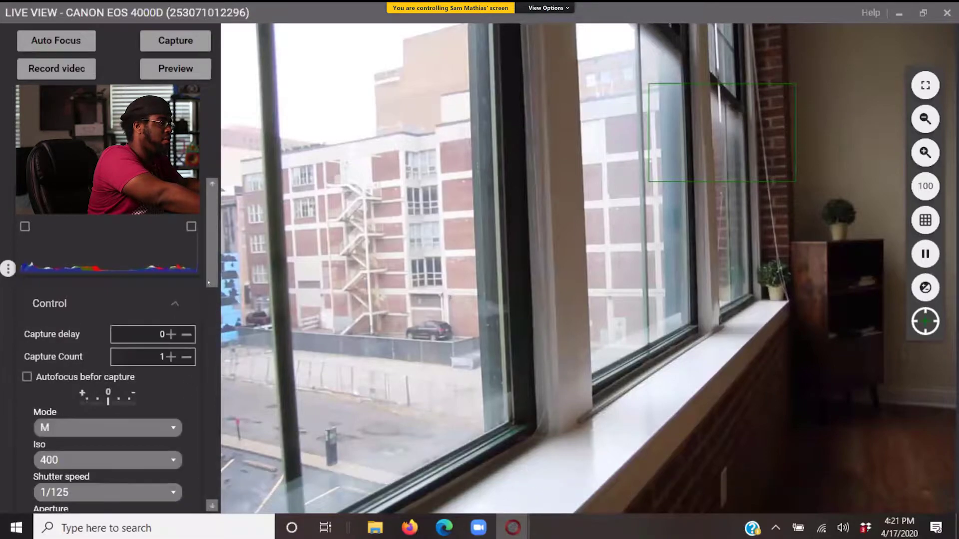
scroll(214, 286, down, 3)
scroll(216, 248, up, 3)
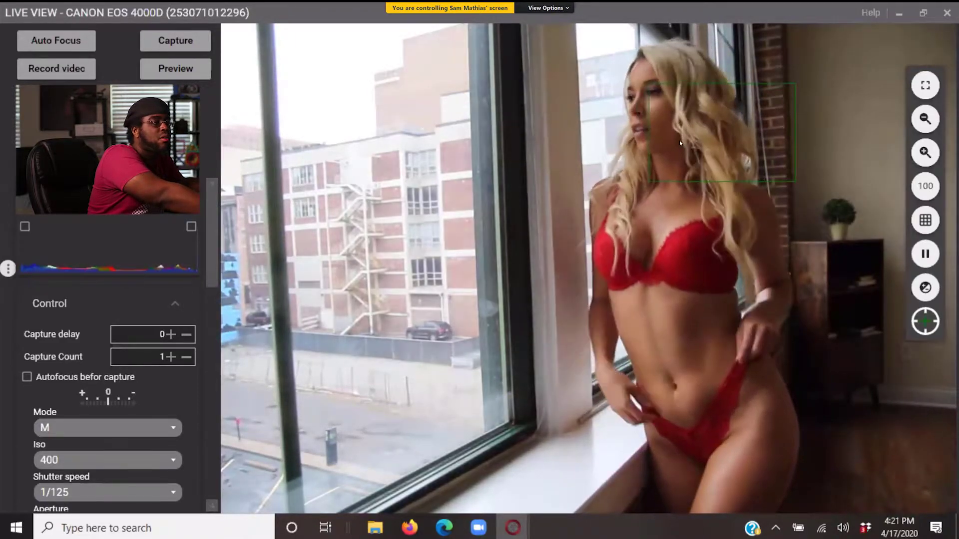
click(664, 122)
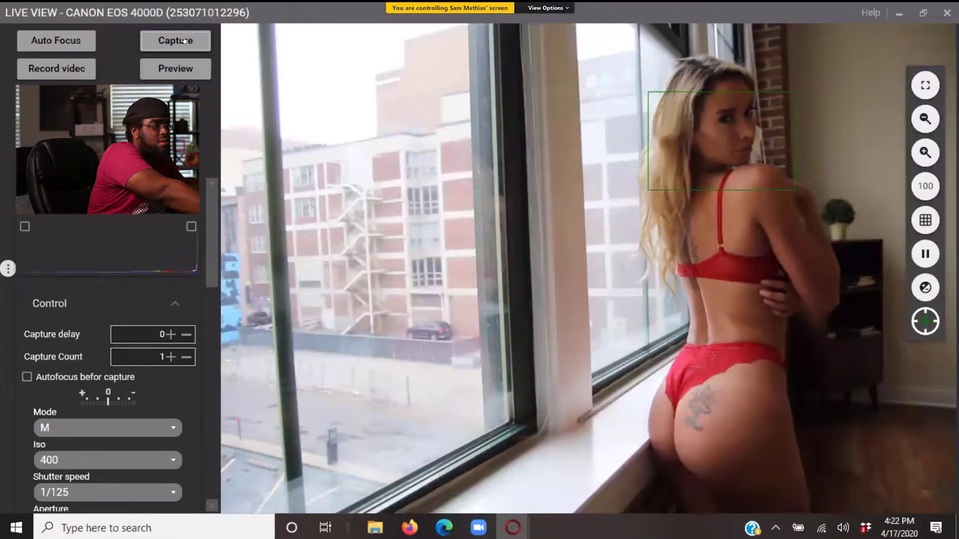
click(184, 40)
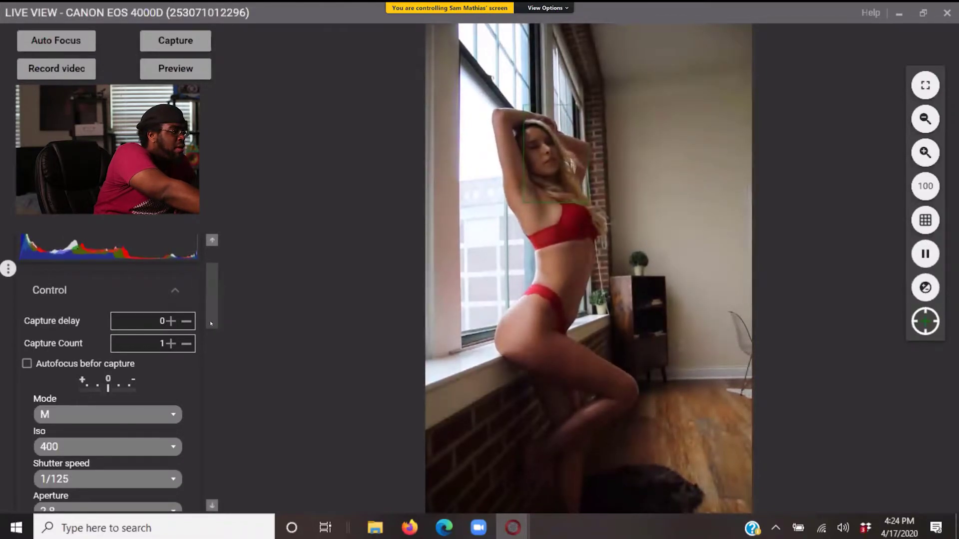
- Change the camera ISO from 400 to 800
scroll(212, 327, down, 2)
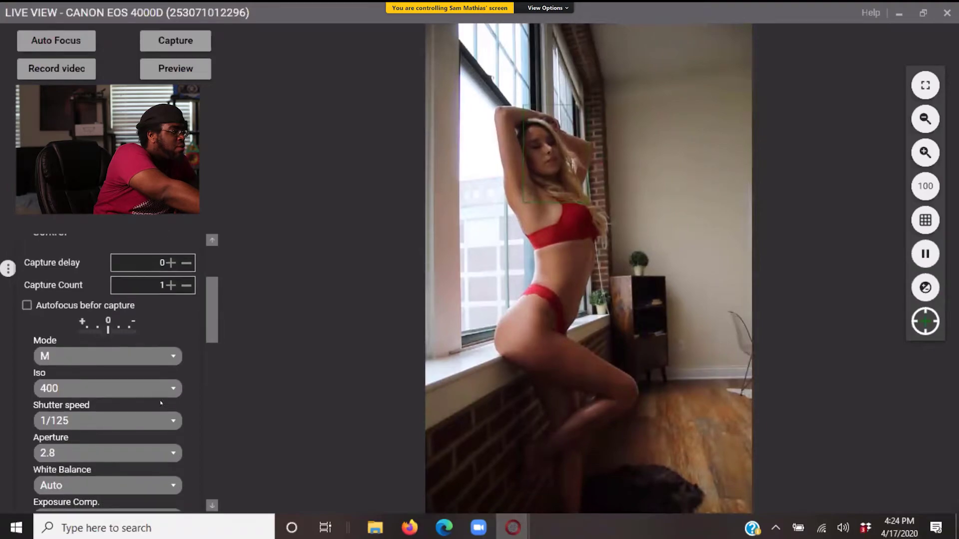
click(175, 390)
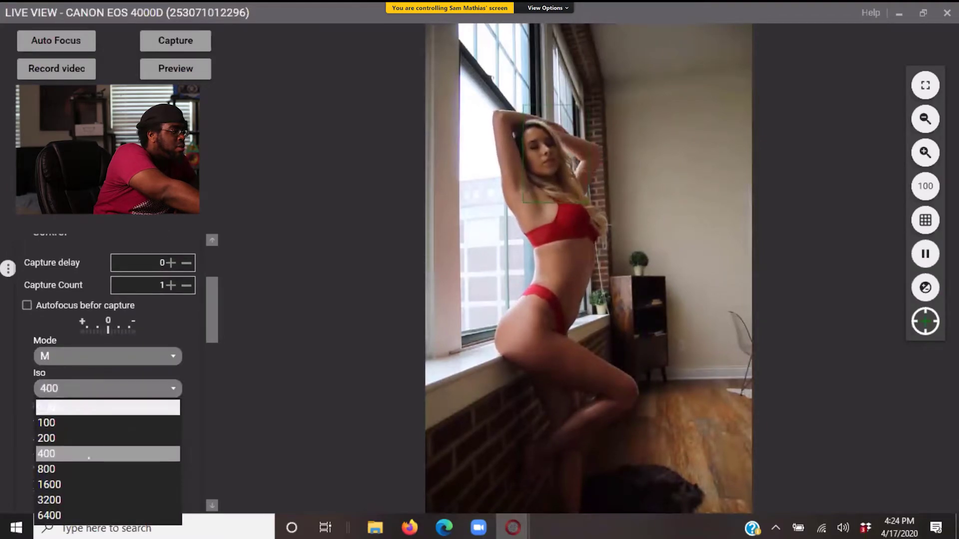
click(129, 470)
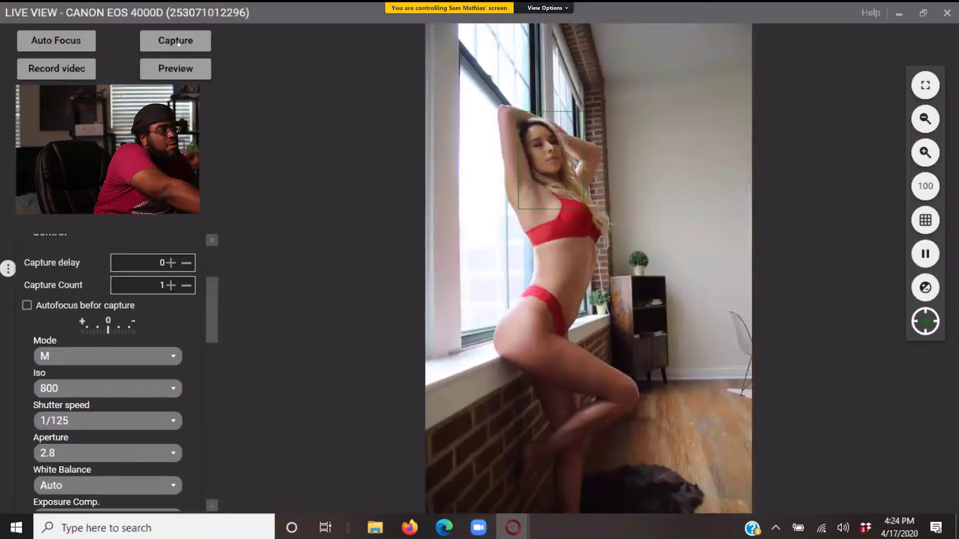
- Capture two shots of the model posing along the window sill at ISO 800
click(176, 41)
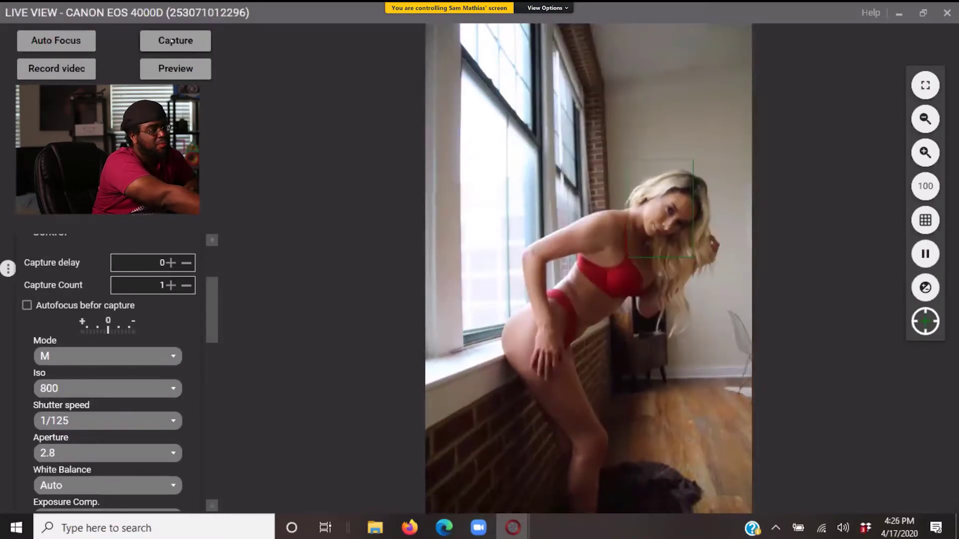
click(170, 41)
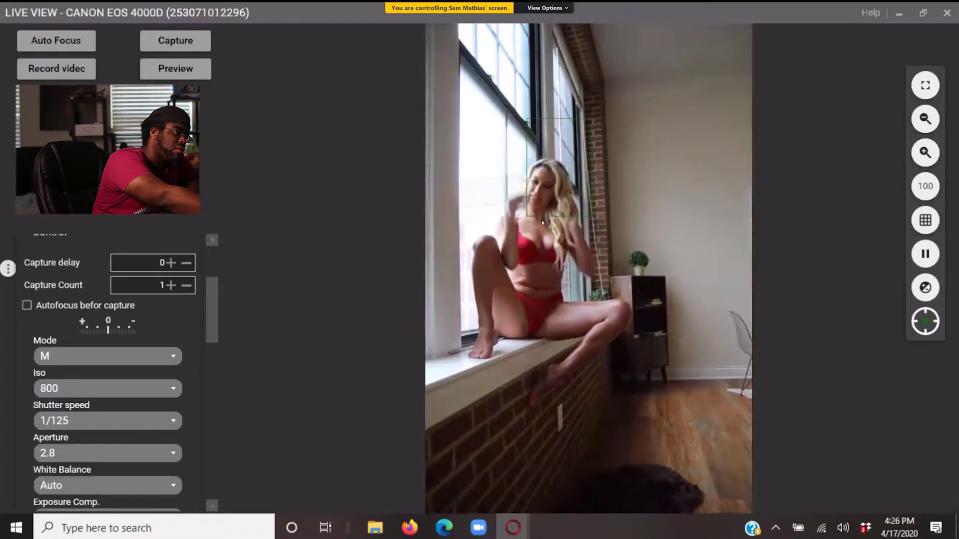
- Capture the model sitting on the sill, then move the focus point onto her face
click(186, 45)
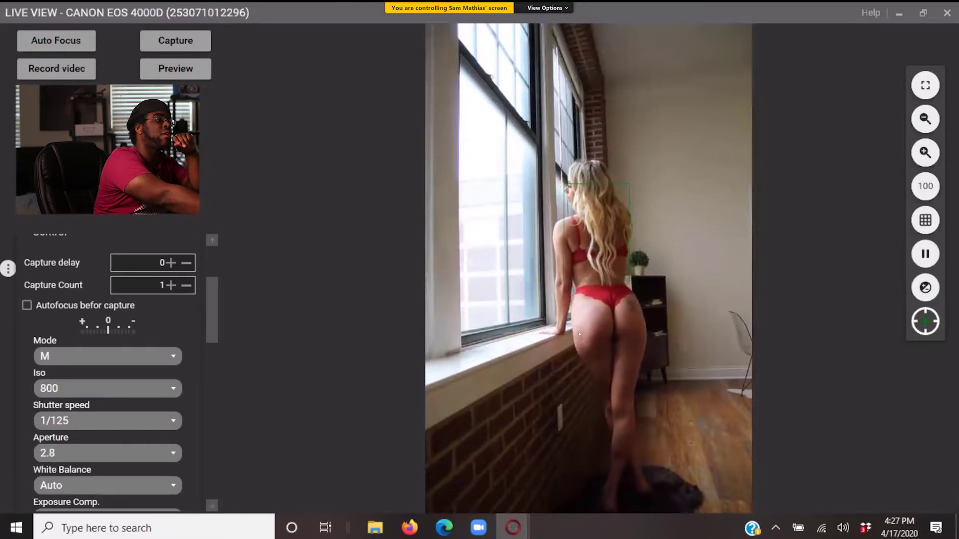
click(569, 187)
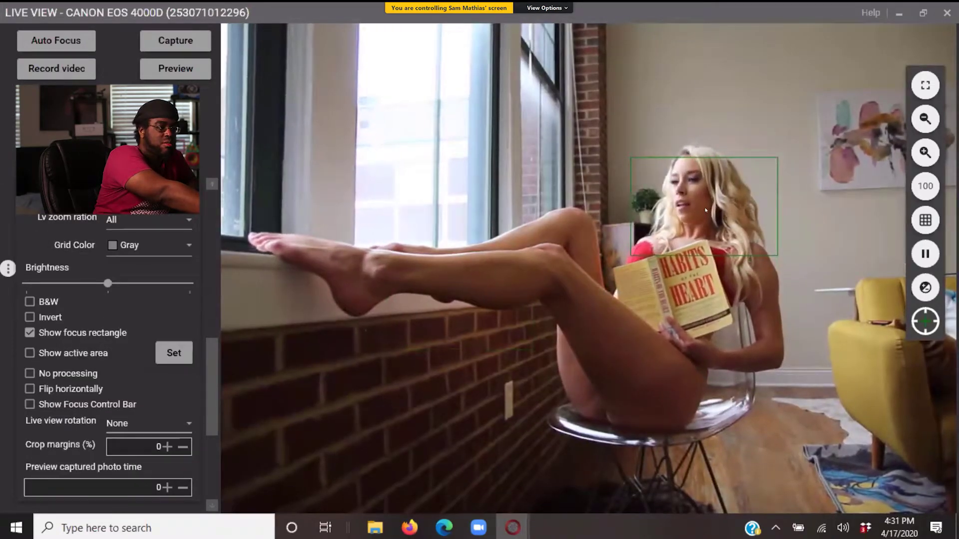
- Capture four shots of the model reading and posing on the clear chair
click(185, 48)
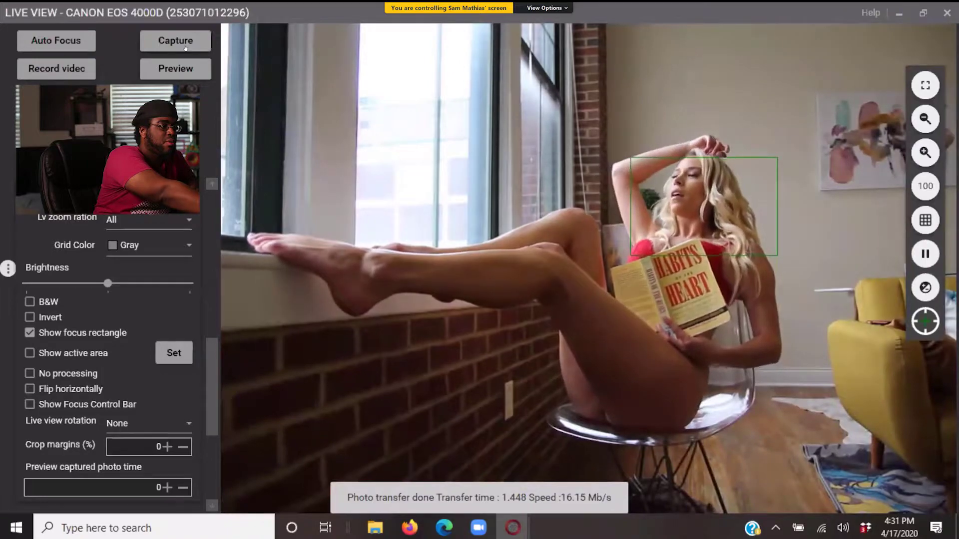
click(185, 48)
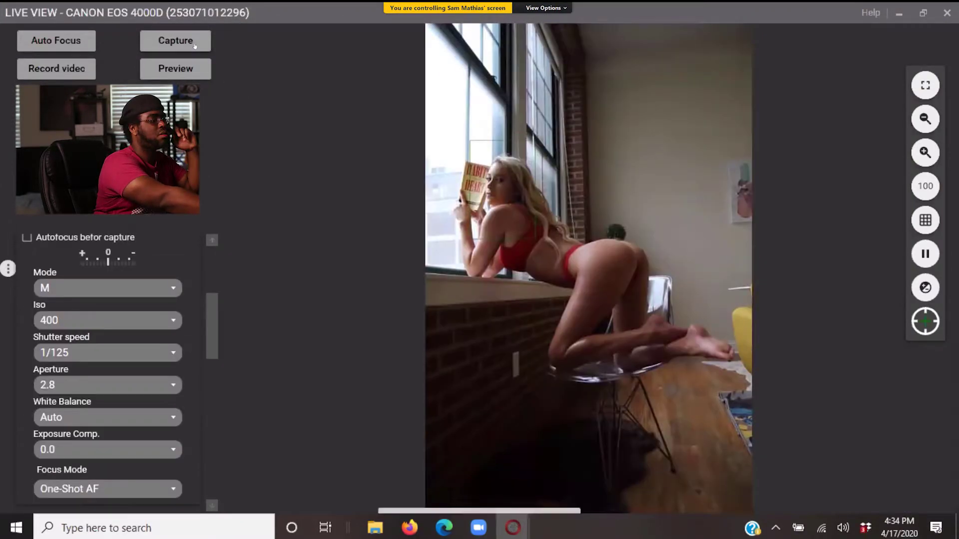
click(195, 44)
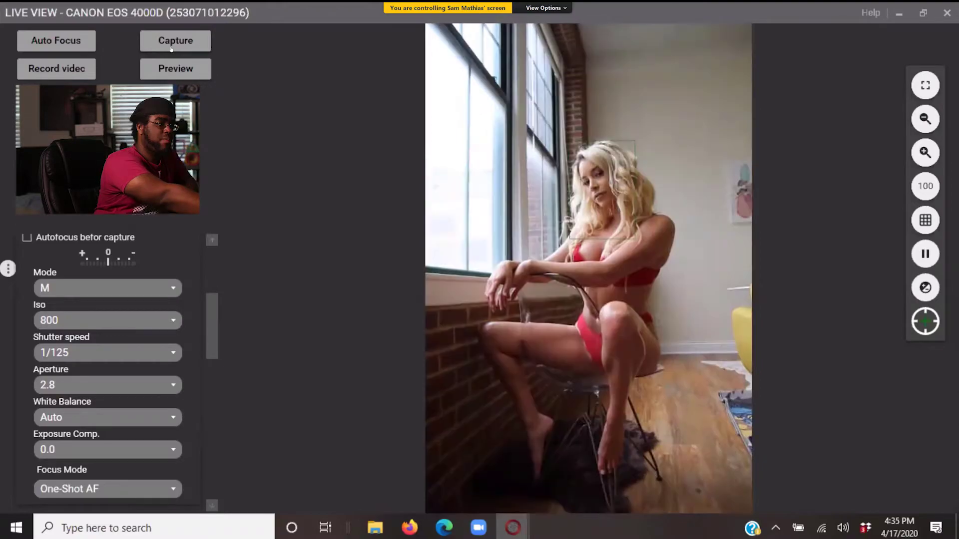
click(173, 49)
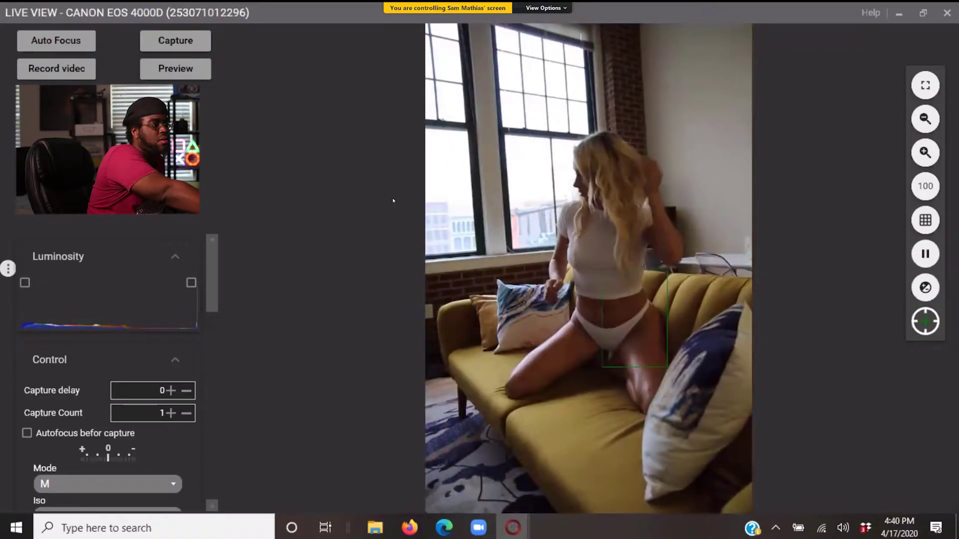
- Change the shutter speed from 1/125 to 1/100
scroll(218, 320, down, 2)
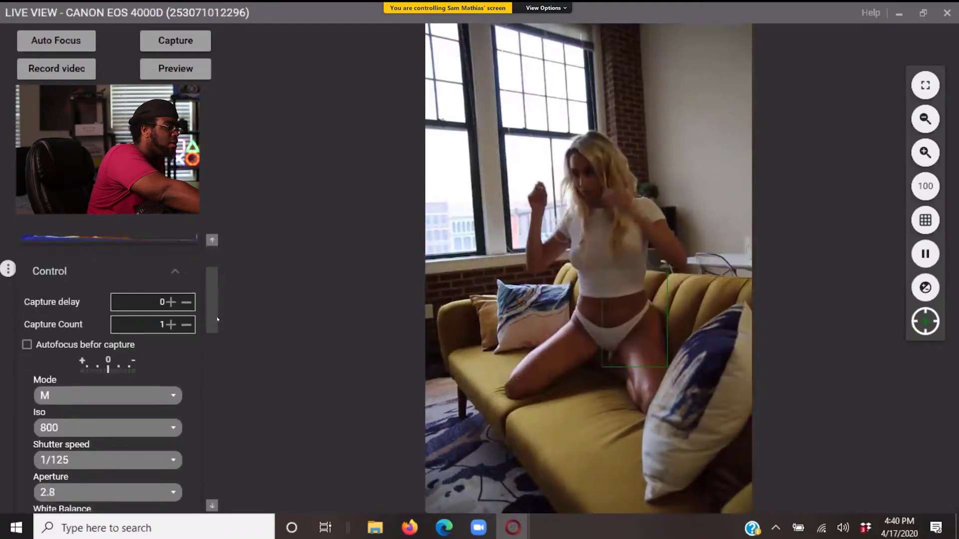
scroll(217, 320, down, 2)
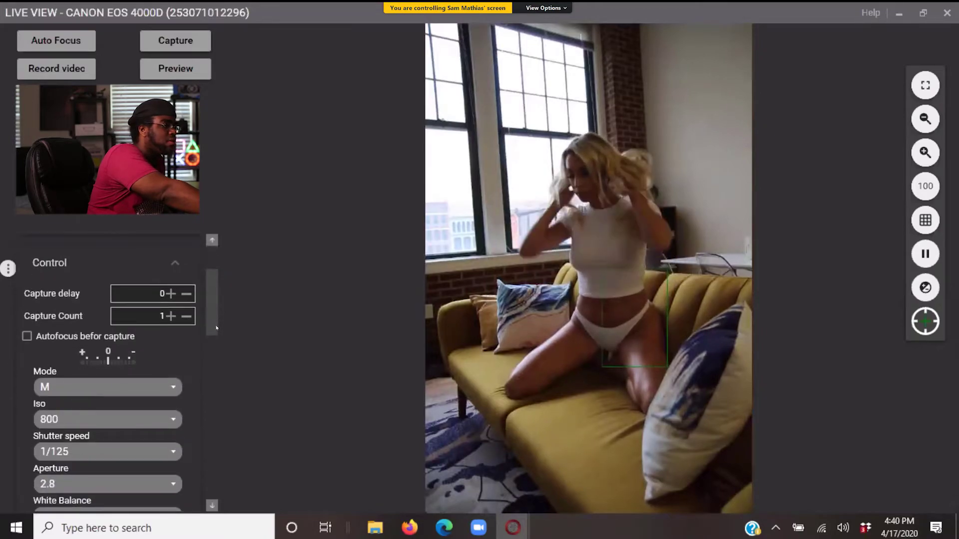
click(176, 418)
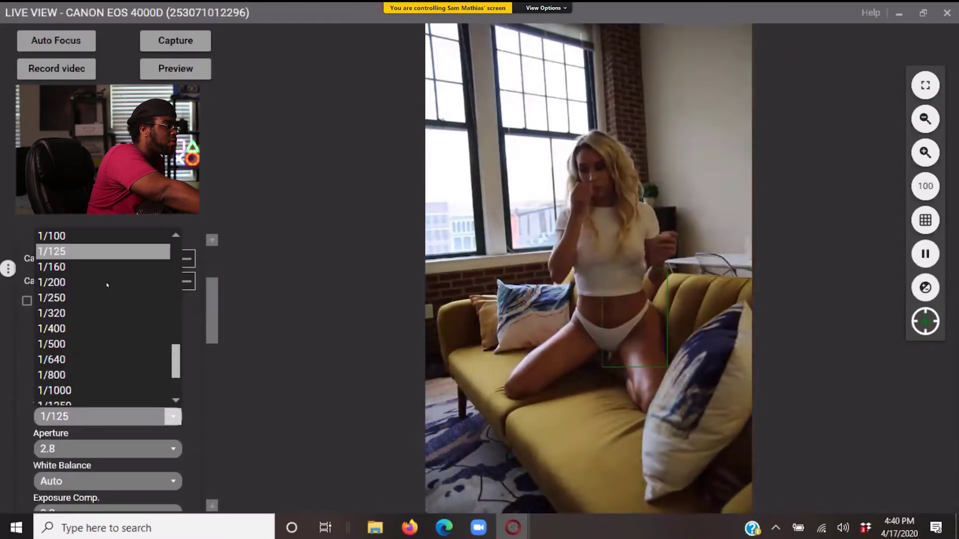
click(97, 239)
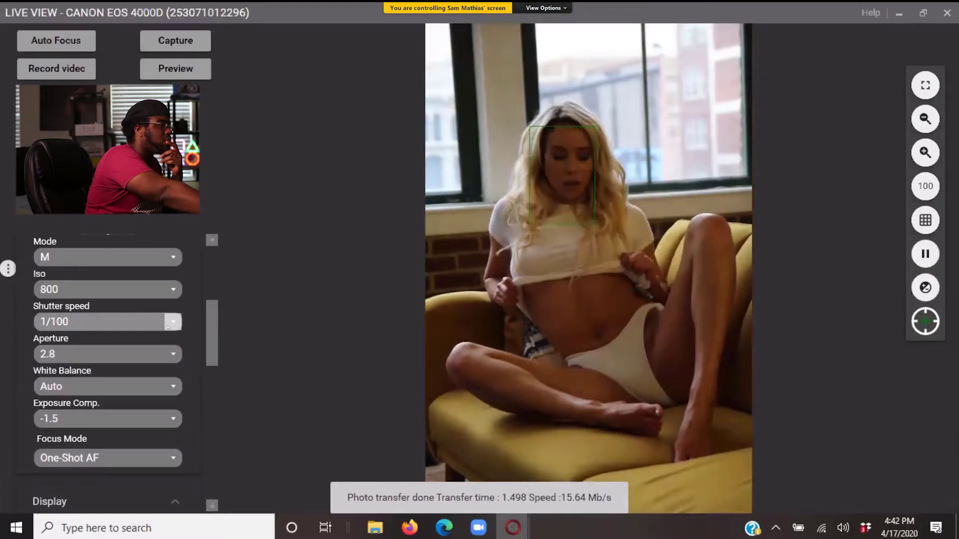
- Bring up the Shutter speed choices again
click(170, 322)
- Lower ISO to 400 and slow the shutter from 1/60 through 1/30 to 1/15
scroll(113, 359, up, 2)
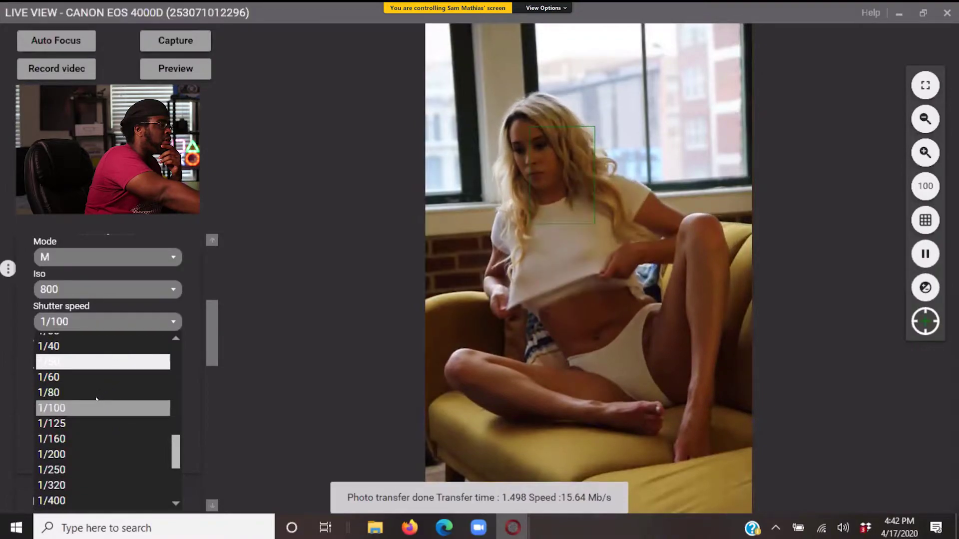
click(86, 379)
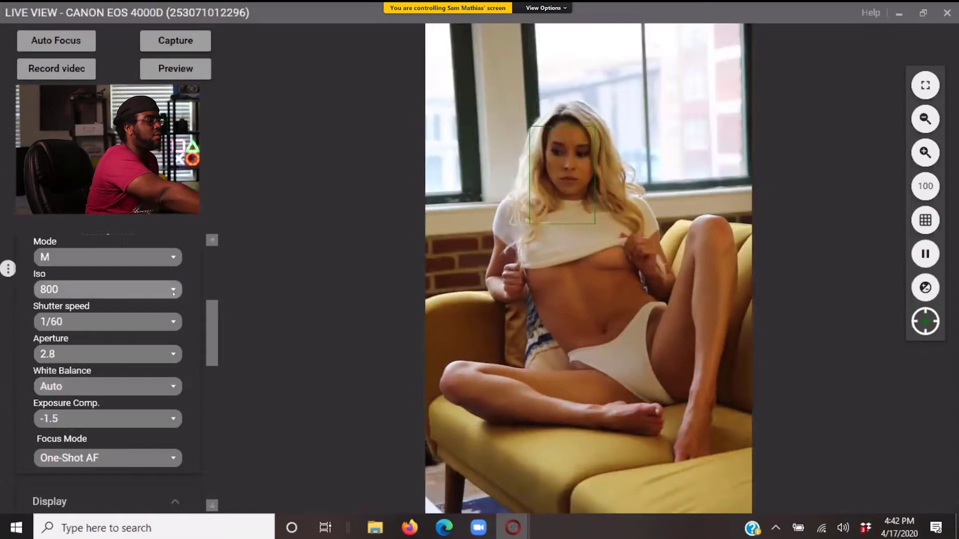
click(173, 289)
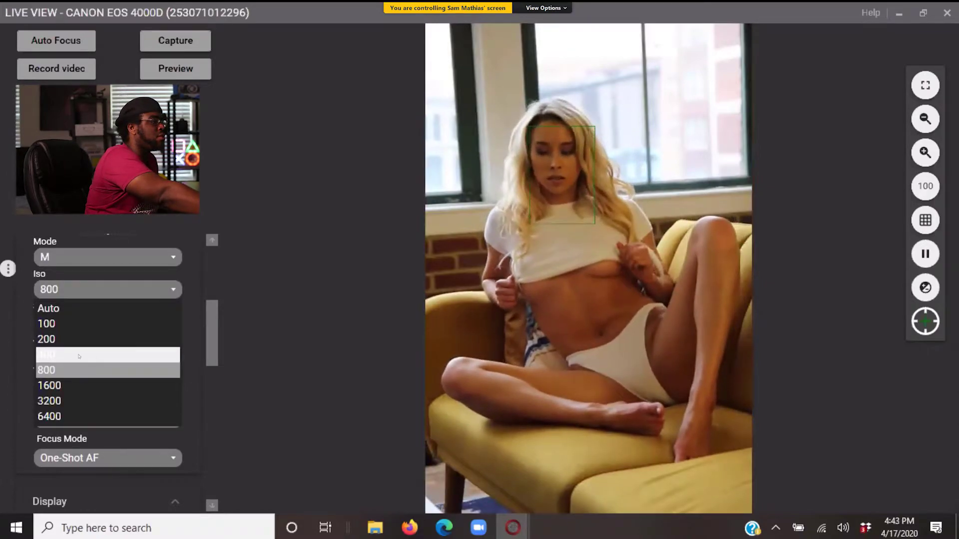
click(146, 354)
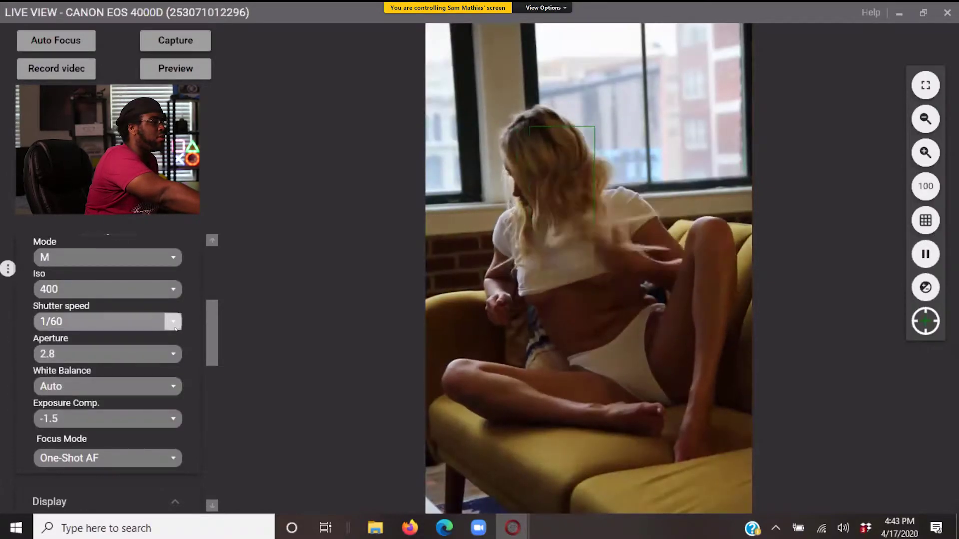
click(171, 322)
scroll(104, 356, up, 2)
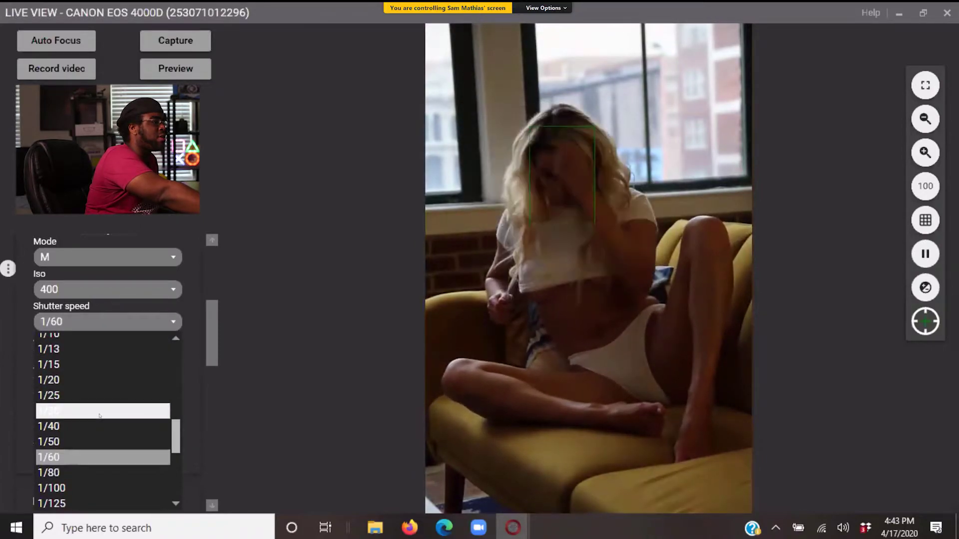
click(100, 411)
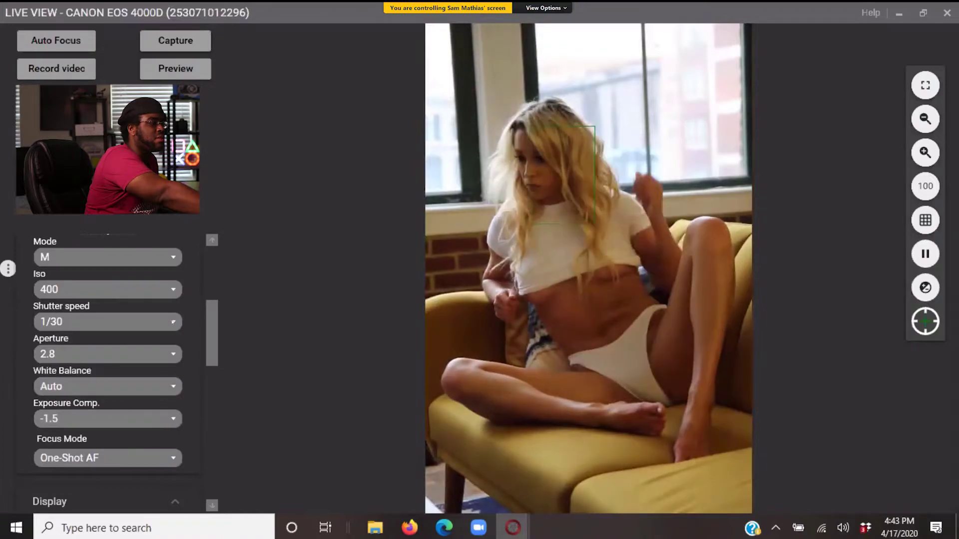
click(173, 322)
scroll(100, 373, up, 1)
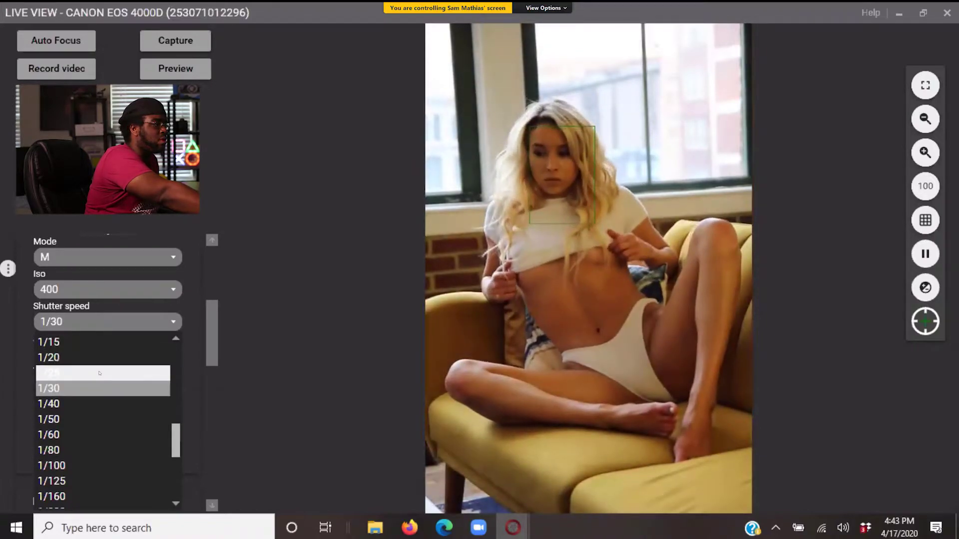
click(92, 345)
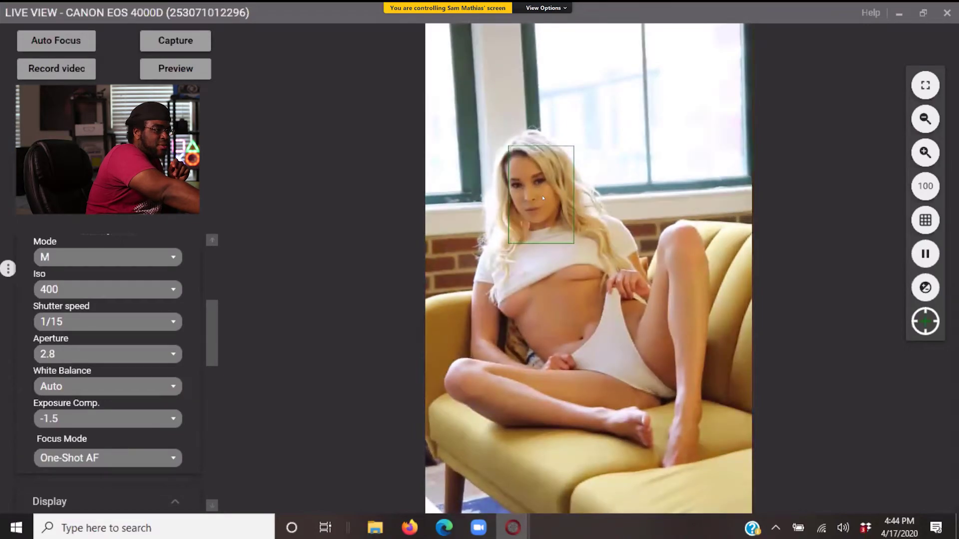
- Capture the model cross-legged on the yellow sofa at ISO 400, 1/15, f/2.8
click(182, 48)
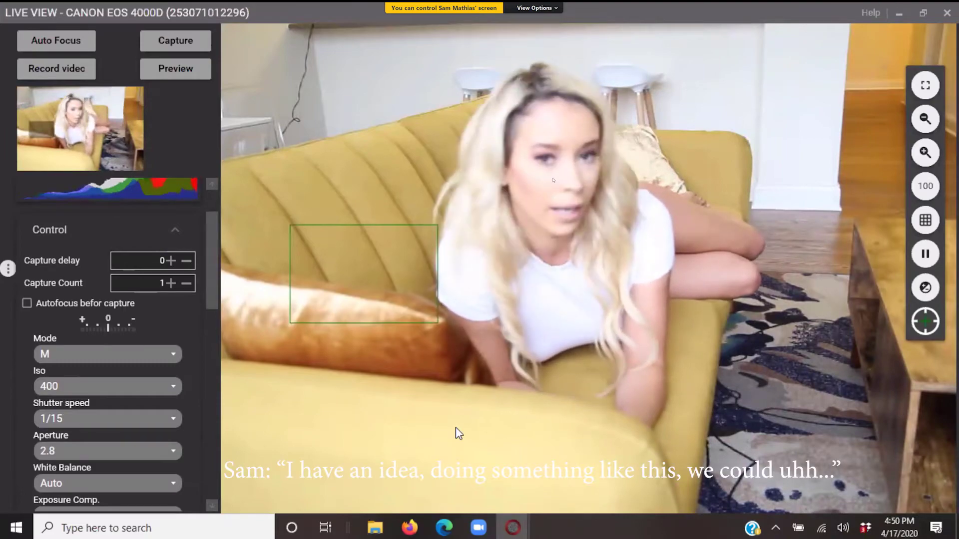
- Set 1/80 shutter, autofocus on the model's face, and shoot her lying on the sofa
click(456, 427)
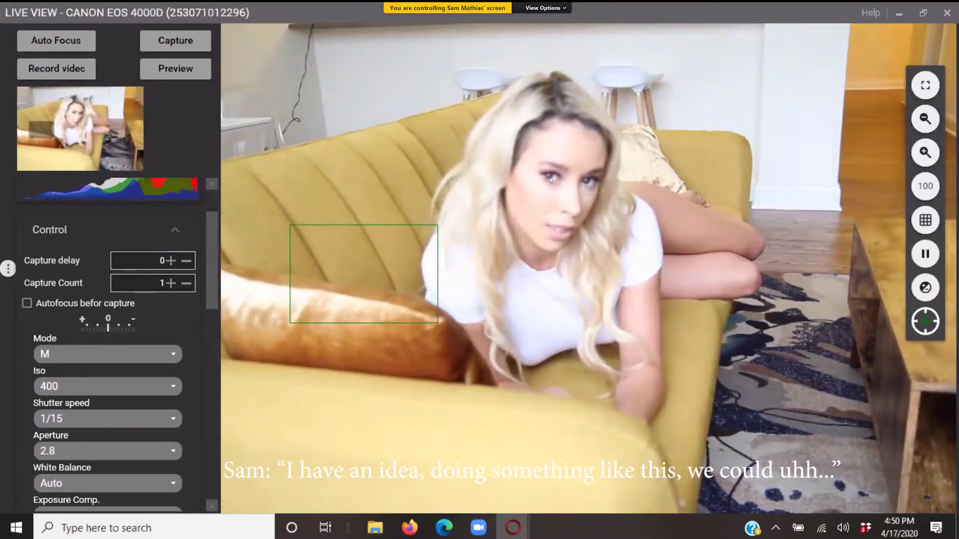
click(557, 184)
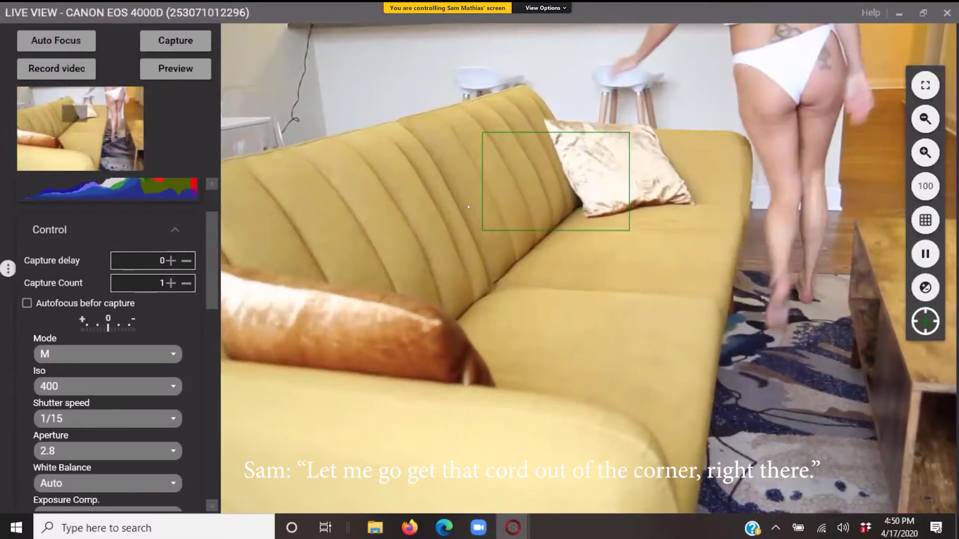
scroll(48, 420, down, 7)
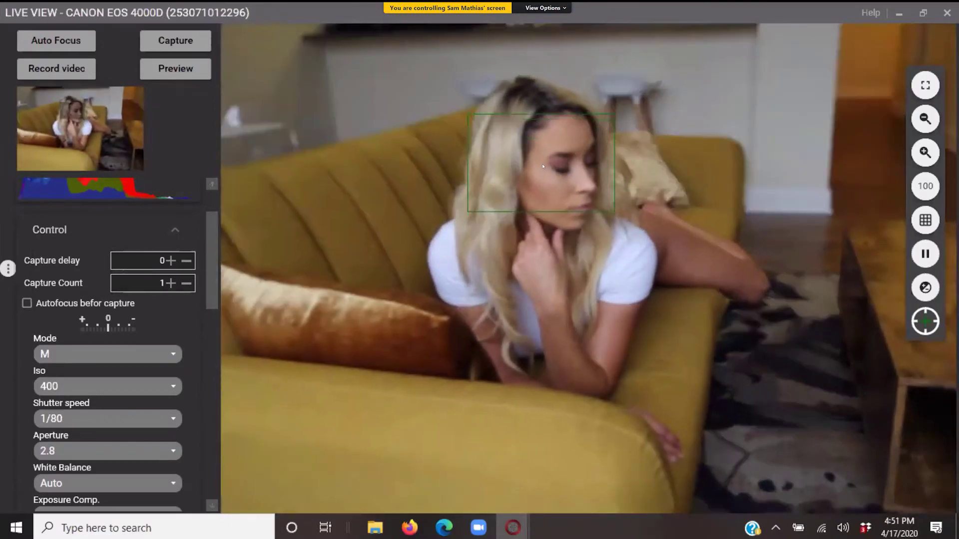
click(543, 167)
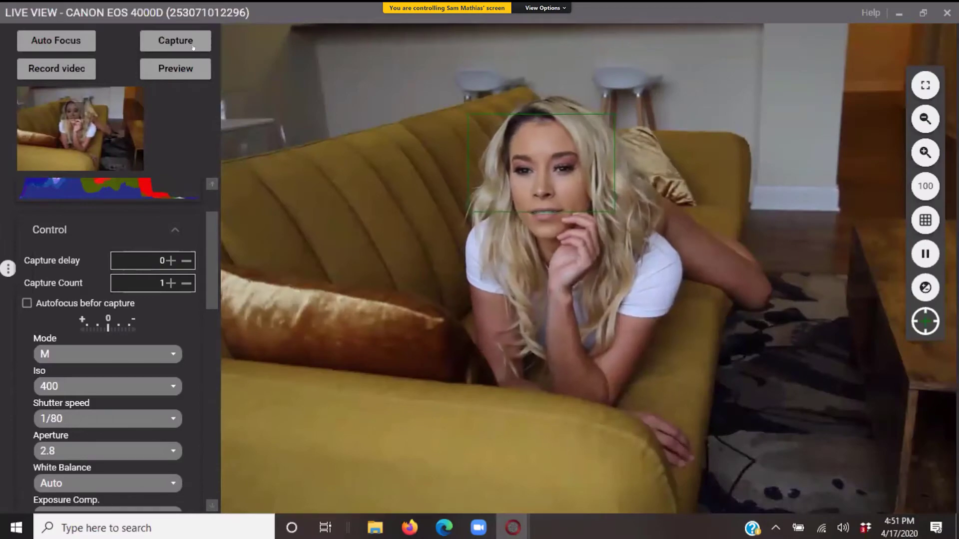
click(193, 47)
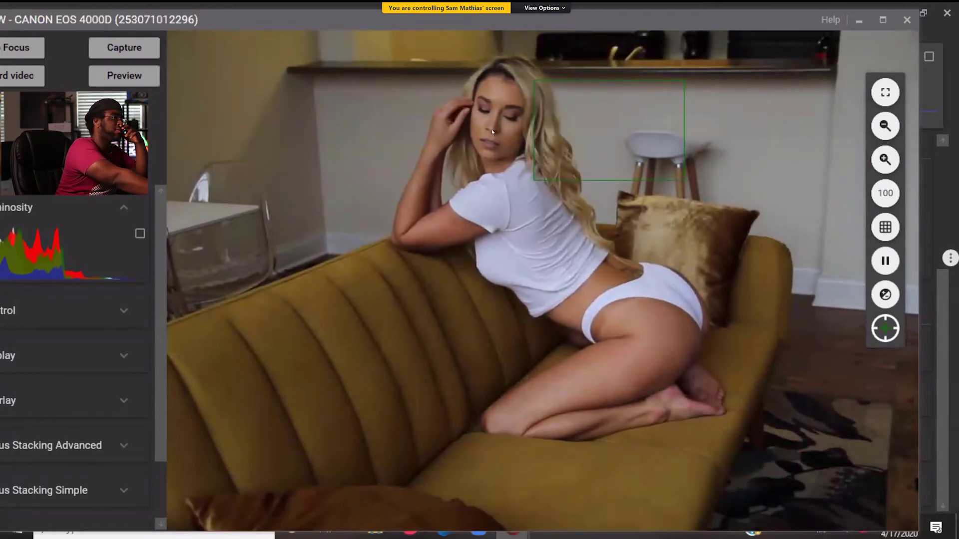
- Move the live-view focus rectangle onto the kneeling model's face
click(492, 129)
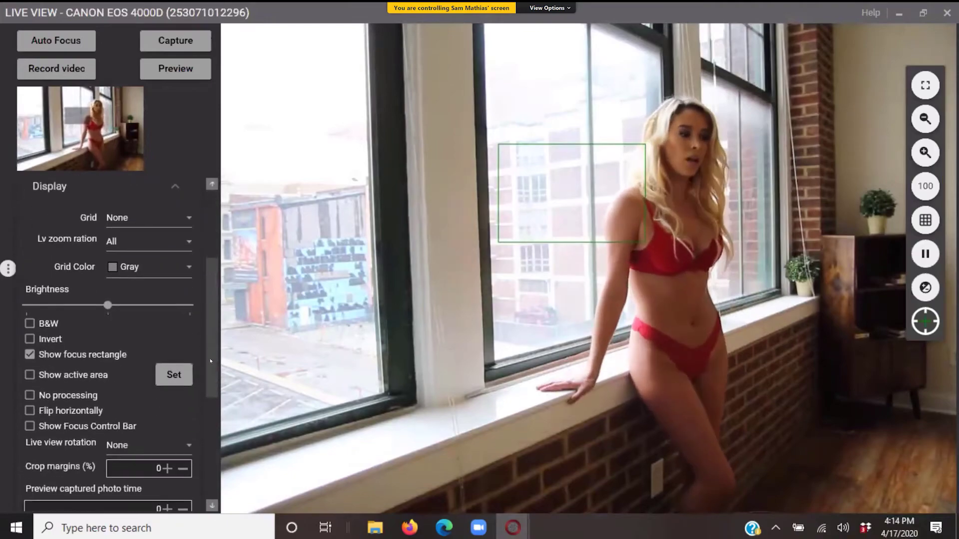
- Expand the Control panel to reveal the capture and exposure settings
scroll(210, 361, down, 1)
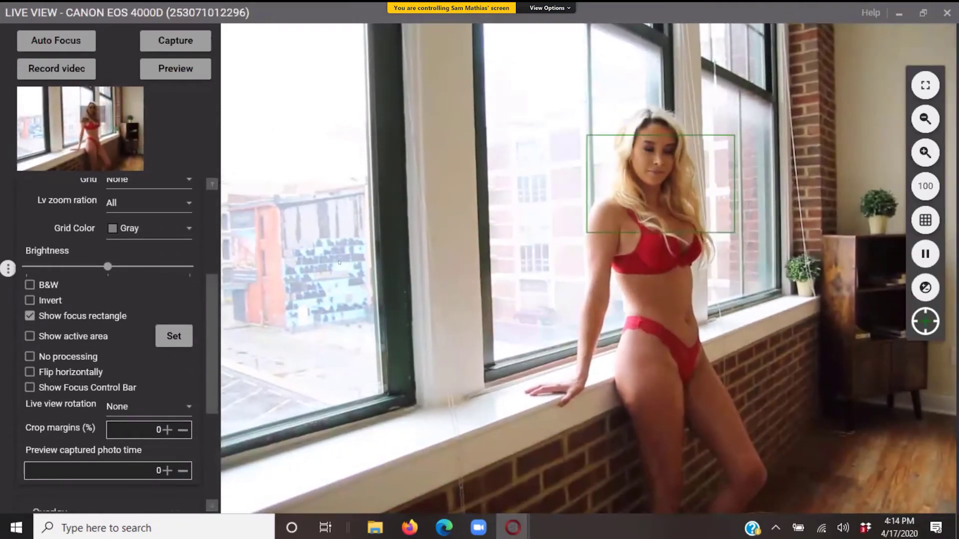
scroll(212, 403, down, 5)
scroll(220, 324, up, 2)
drag(219, 324, 227, 198)
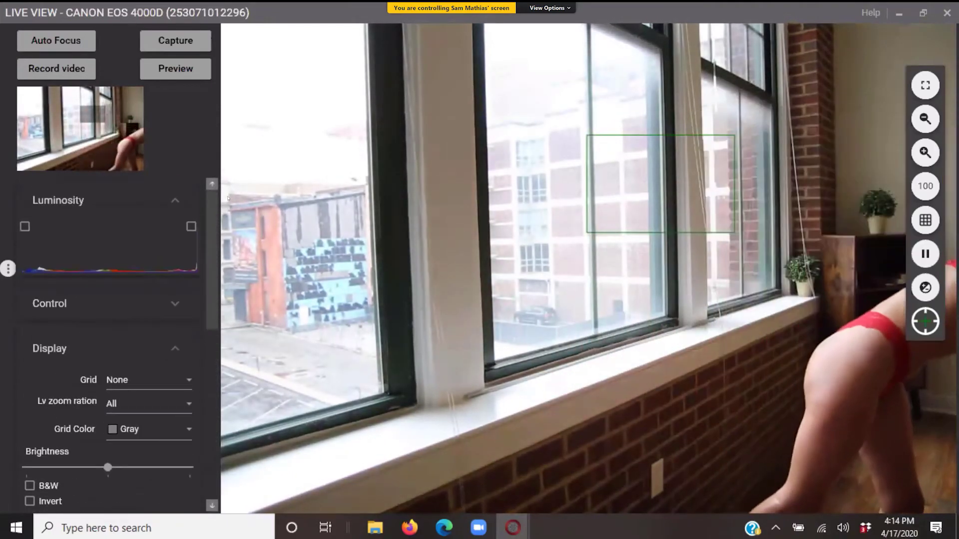
scroll(203, 273, down, 4)
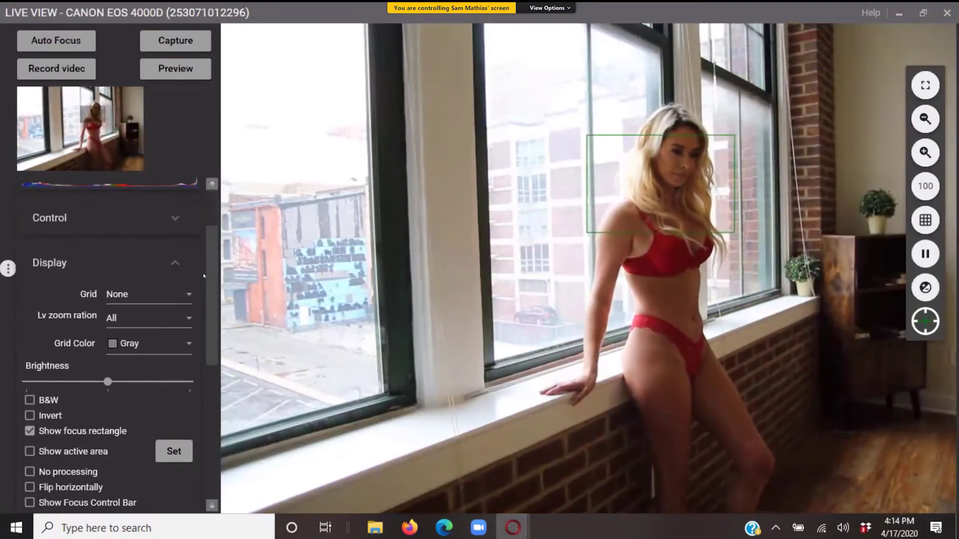
scroll(199, 310, down, 3)
scroll(209, 276, up, 6)
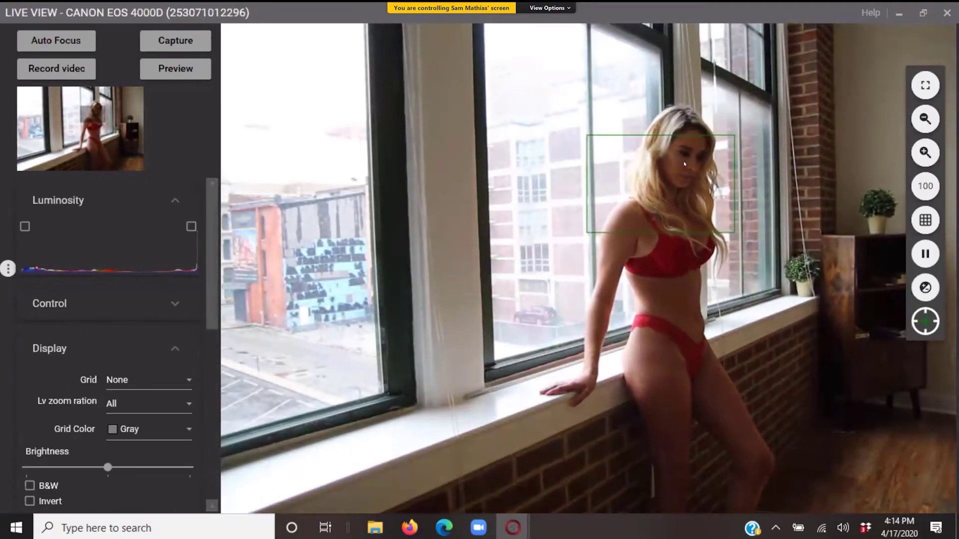
click(190, 303)
- Set shutter speed 1/160, aperture f/2.8 and ISO 800 for the window shot
scroll(213, 288, down, 2)
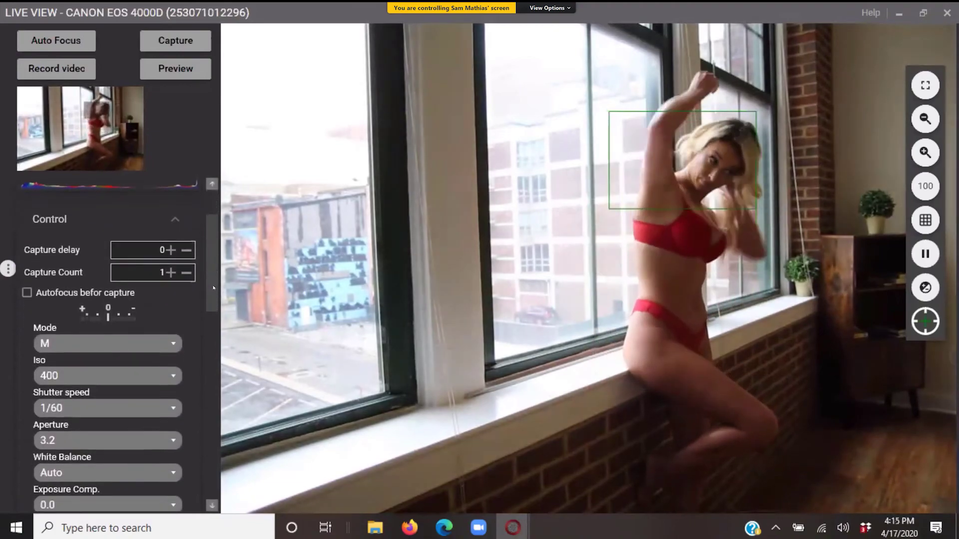
scroll(213, 297, down, 2)
click(174, 307)
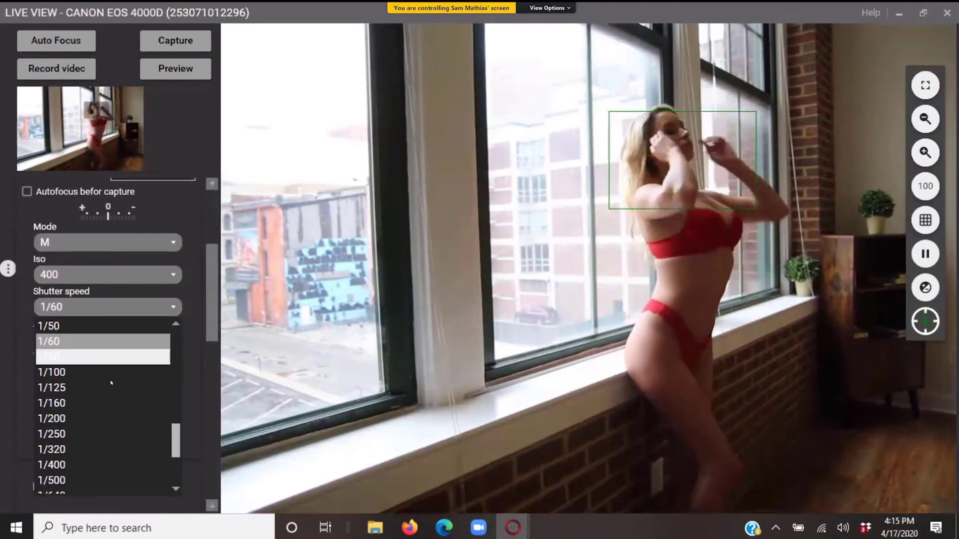
click(75, 403)
click(173, 340)
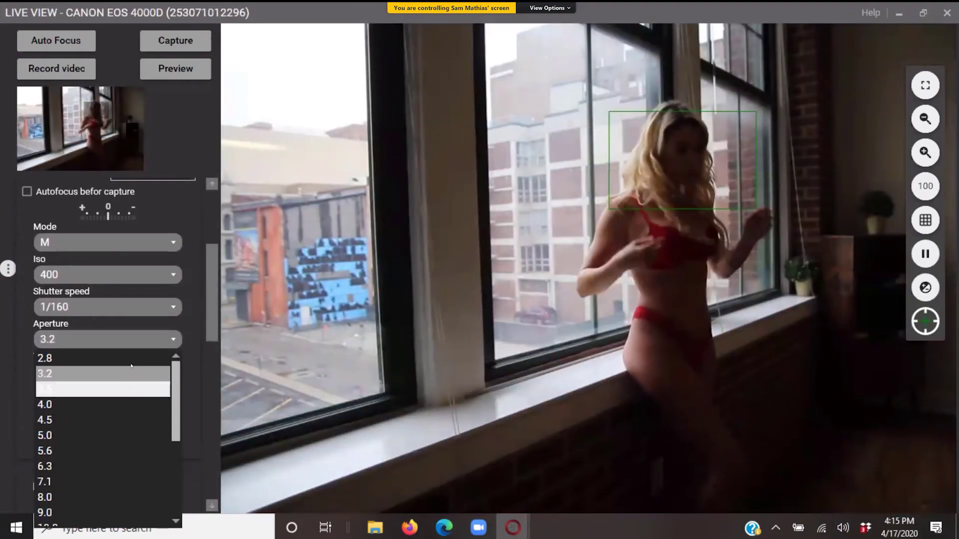
click(75, 360)
click(174, 275)
click(100, 354)
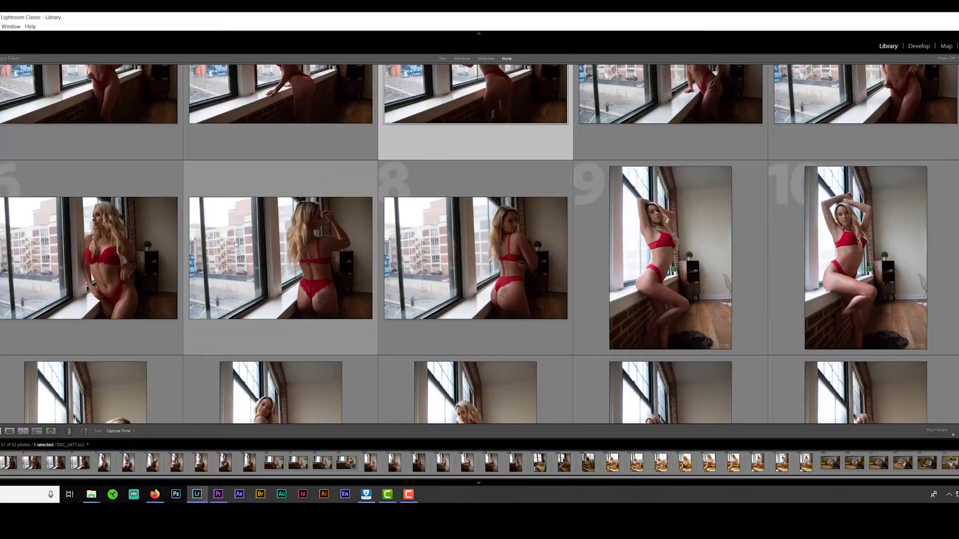
scroll(235, 244, down, 6)
scroll(235, 243, down, 4)
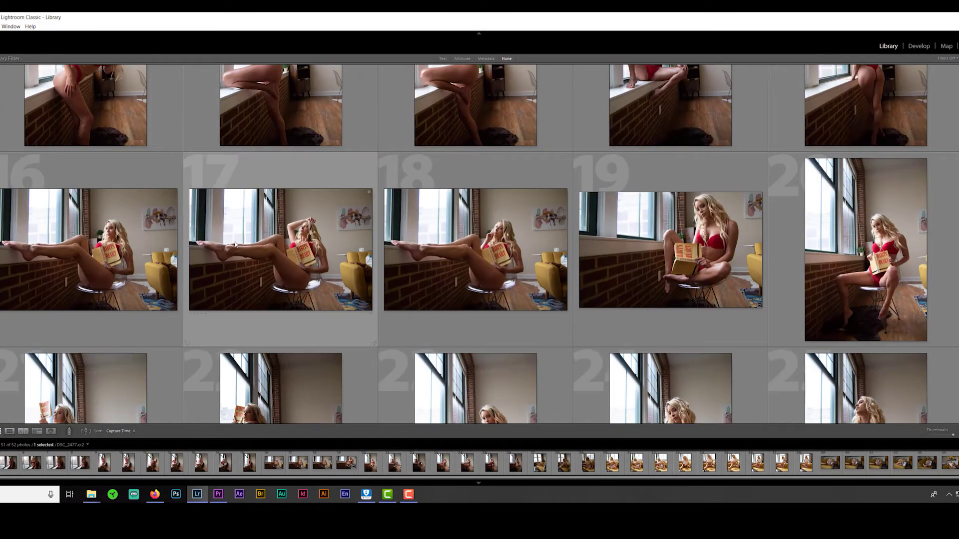
scroll(235, 244, down, 6)
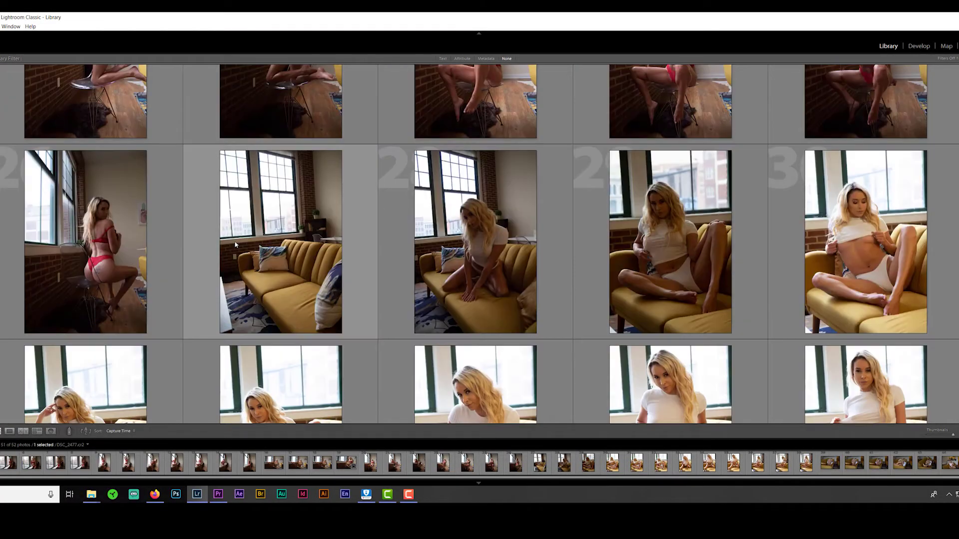
scroll(235, 244, down, 6)
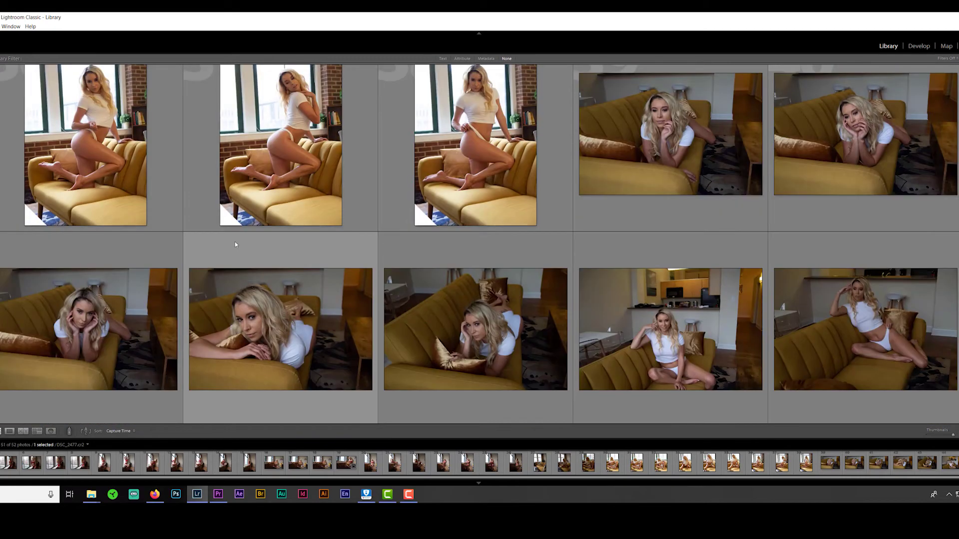